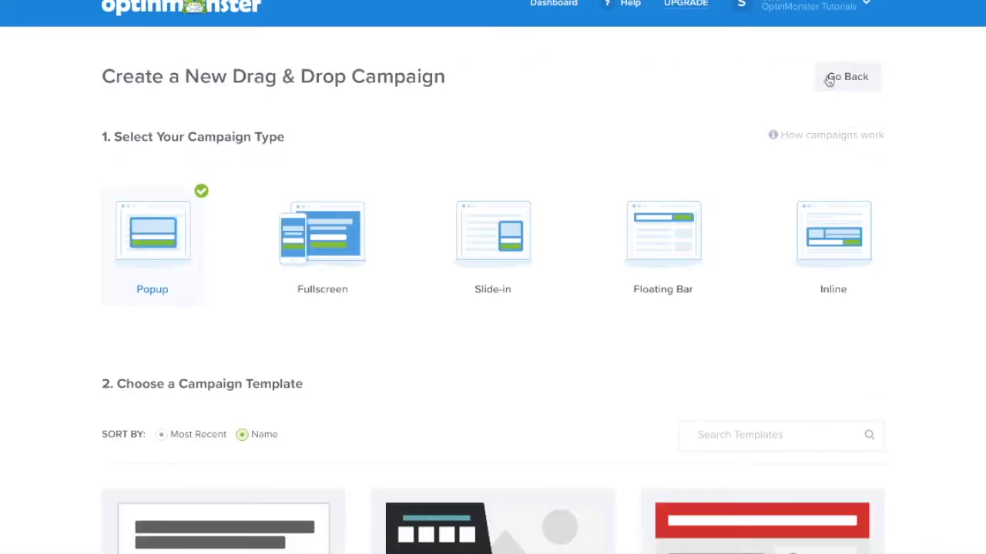
# Step: Choose the Simple template for the new popup campaign
pyautogui.scroll(-8, 930, 194)
pyautogui.scroll(-20, 930, 194)
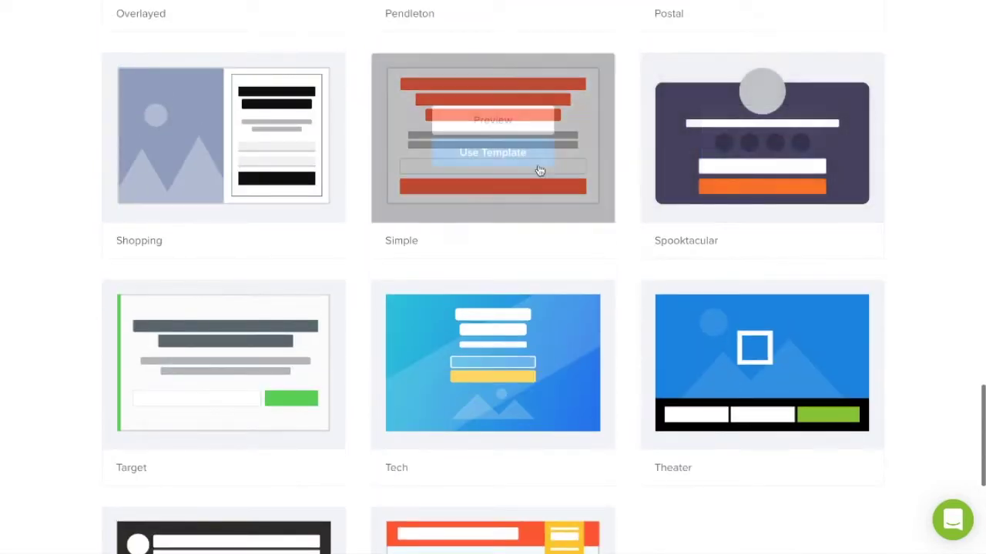
pyautogui.click(510, 162)
# Step: Name the campaign 'MonsterLink at end of Video' and start building it
pyautogui.write('Monsterli')
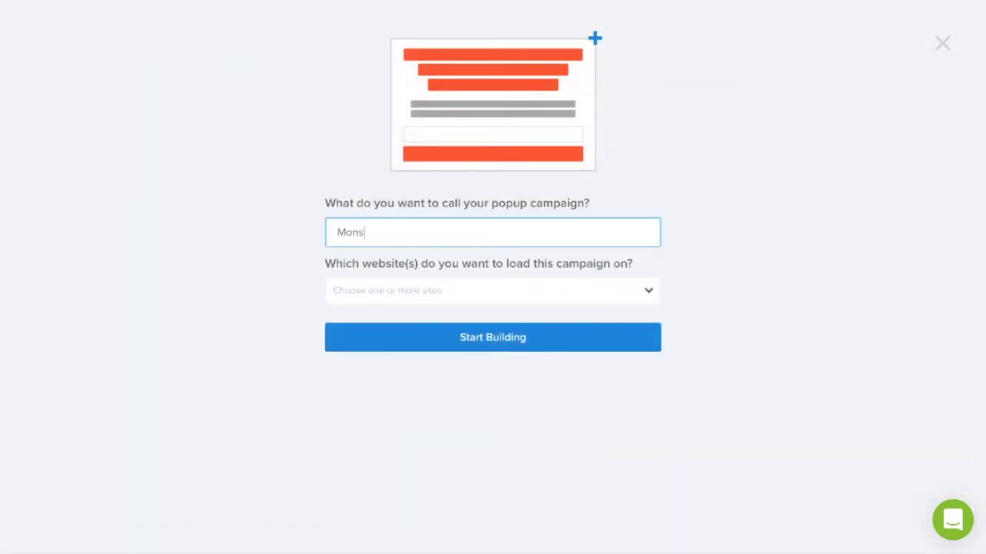
pyautogui.press('BackSpace')
pyautogui.press('BackSpace')
pyautogui.write('Link at end of Video')
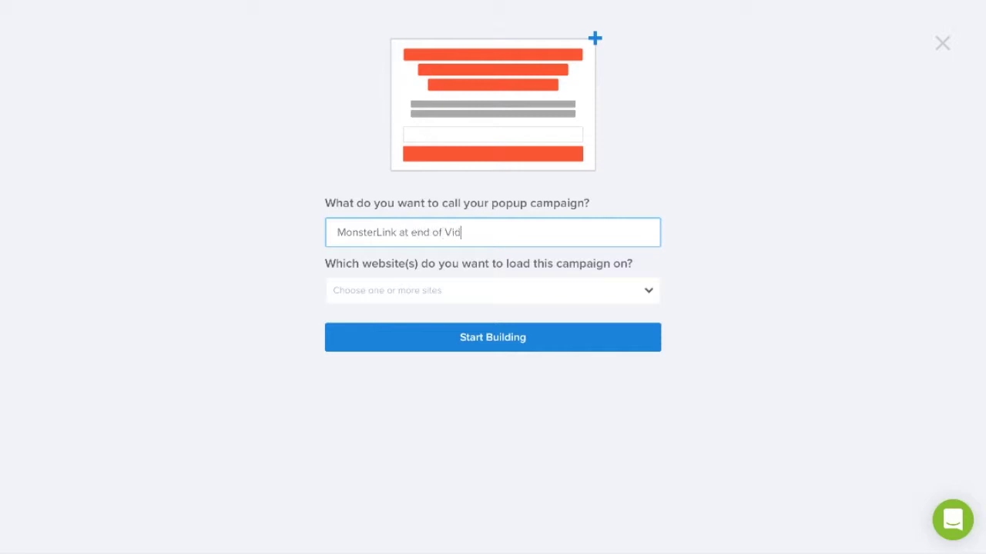
pyautogui.press('Return')
pyautogui.click(660, 244)
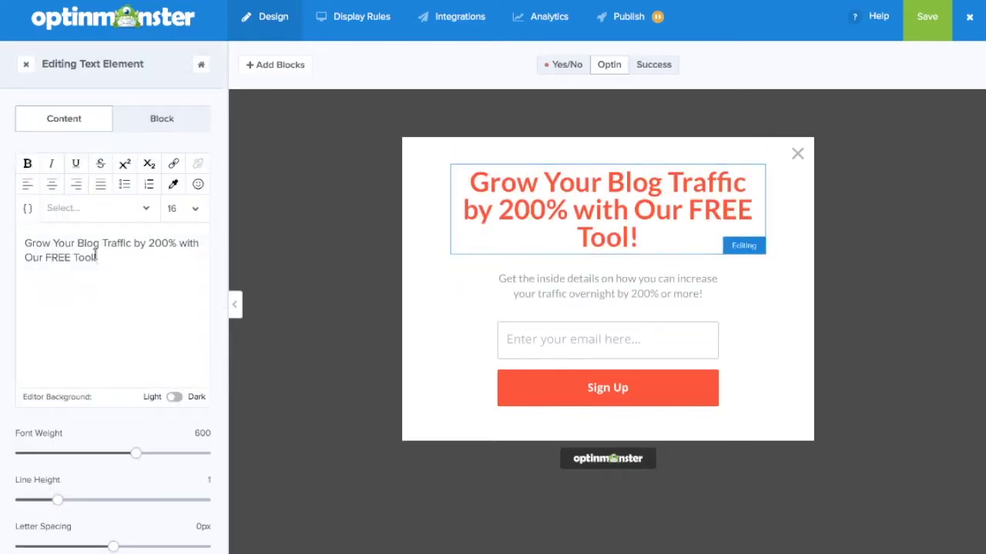
# Step: Change the headline to 'Want our Step-By-Step Guide Sent Straight to Your Inbox?' and rewrite the subtitle
pyautogui.moveTo(96, 259); pyautogui.dragTo(25, 243)
pyautogui.write('Want our Step-By-')
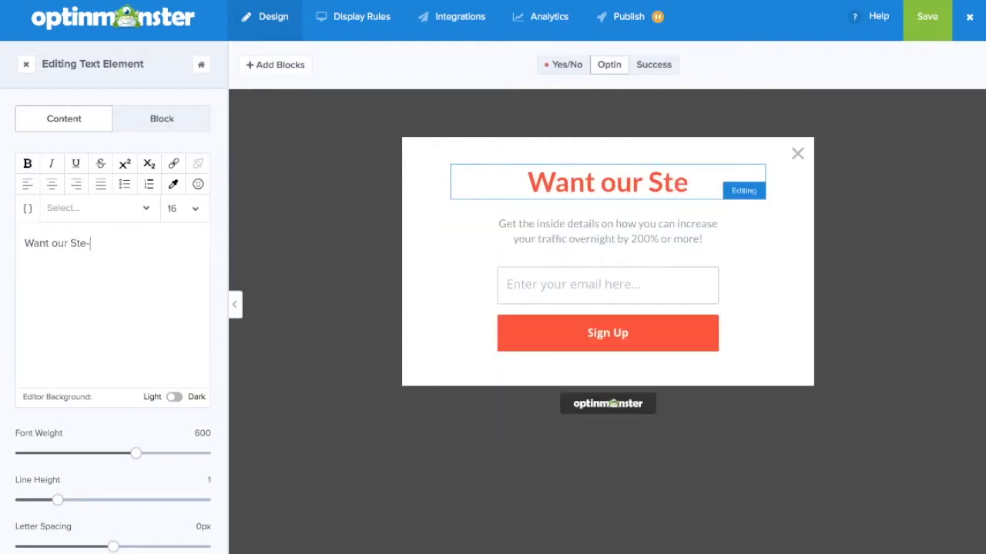
pyautogui.write('Step Guide Sent Straight to ')
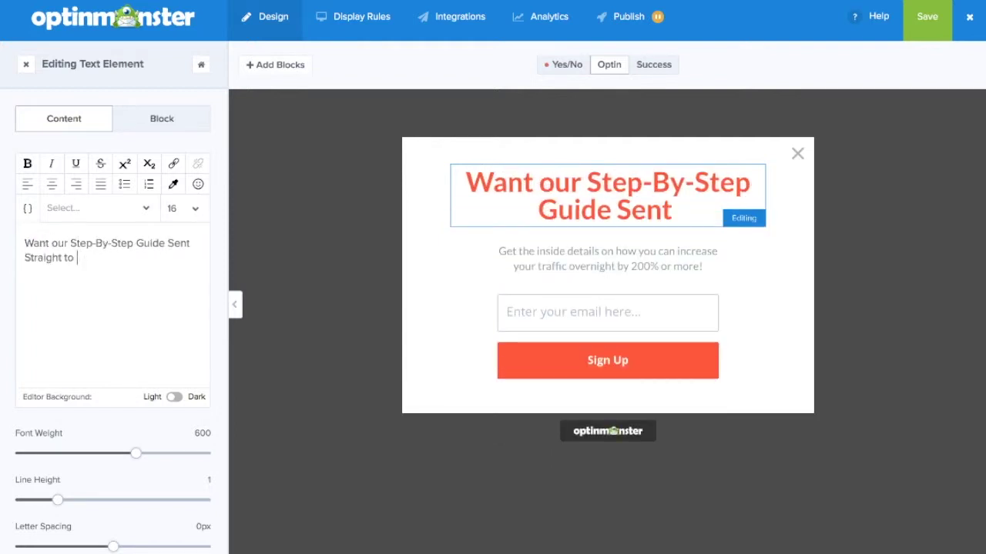
pyautogui.write('Your Inbox?')
pyautogui.click(598, 294)
pyautogui.moveTo(112, 271); pyautogui.dragTo(25, 243)
pyautogui.write('Type in your email below')
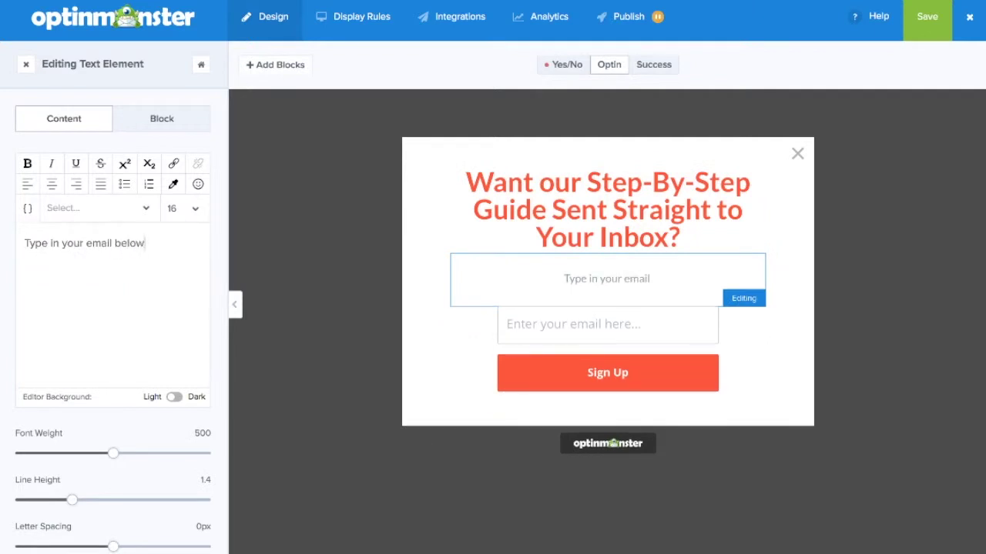
pyautogui.write(' to get our best resource delivered right')
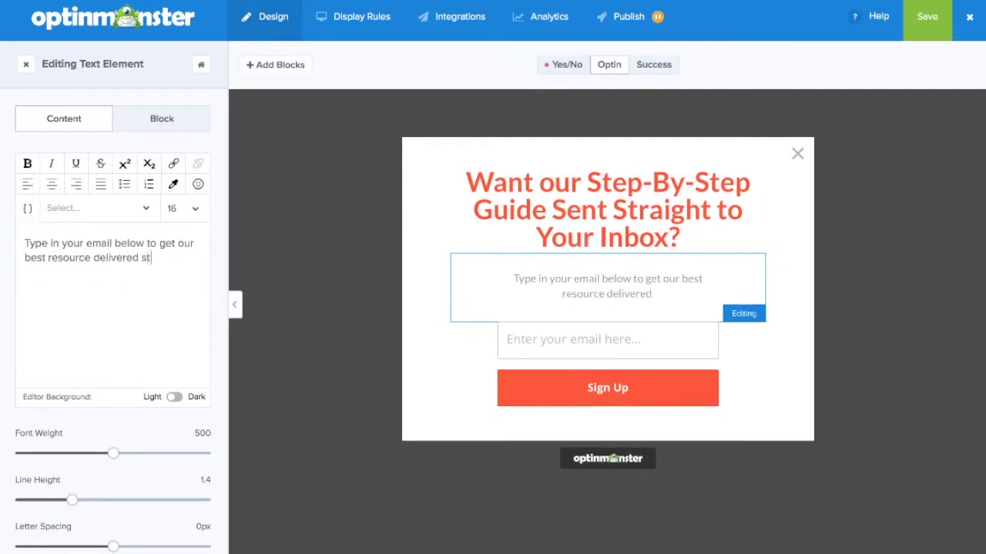
pyautogui.write(' to you!')
# Step: Relabel the button 'SEND MY PDF!' and save the campaign
pyautogui.click(474, 362)
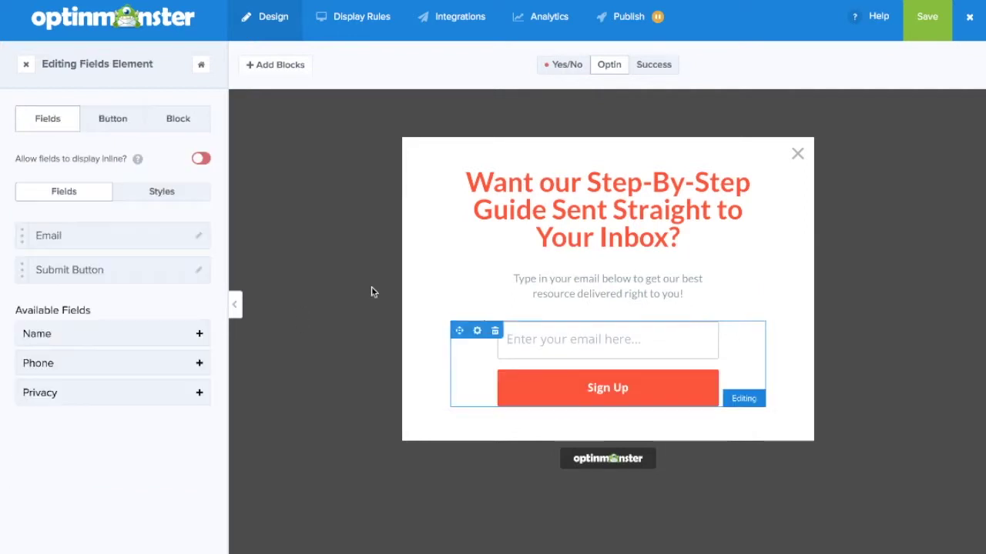
pyautogui.click(118, 310)
pyautogui.tripleClick(106, 182)
pyautogui.write('SEND MY PDF!')
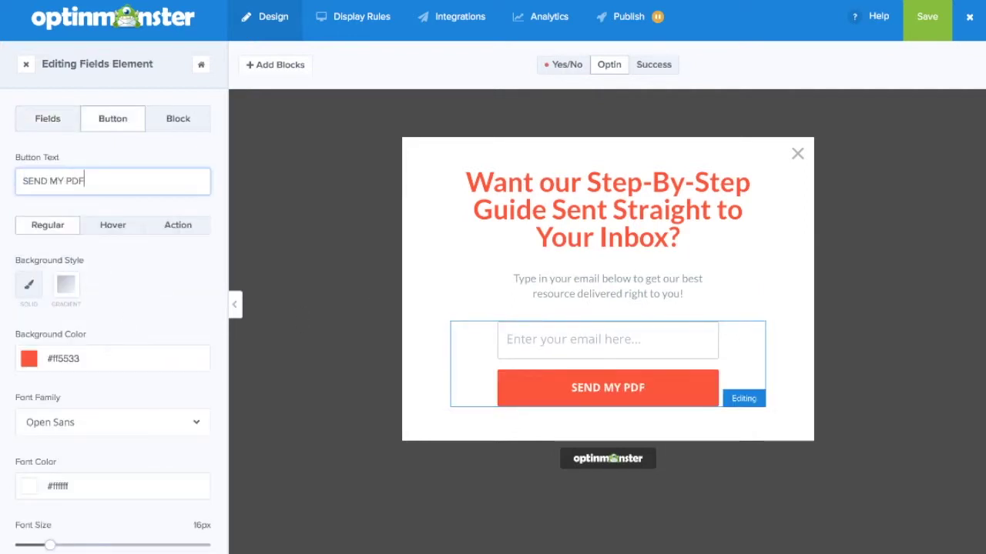
pyautogui.click(928, 16)
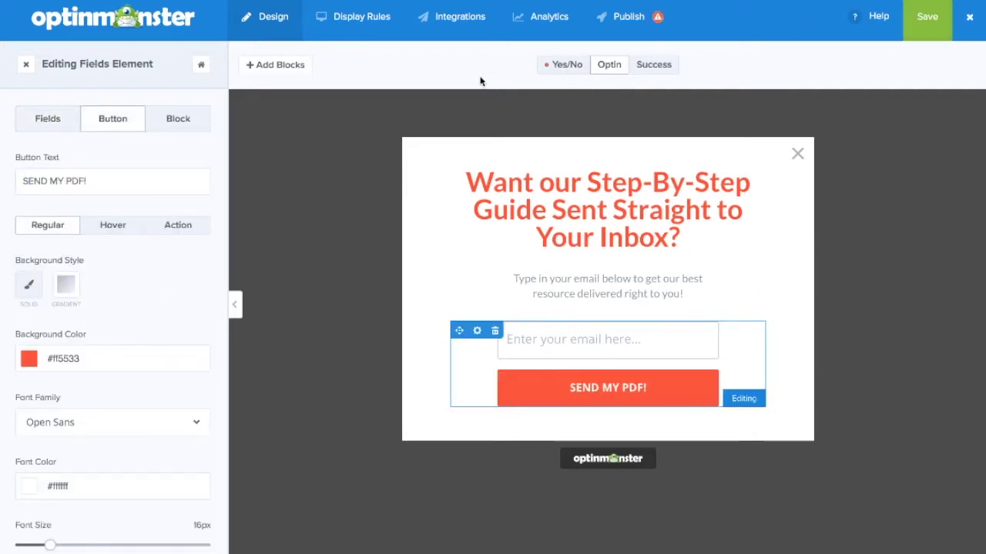
pyautogui.click(358, 31)
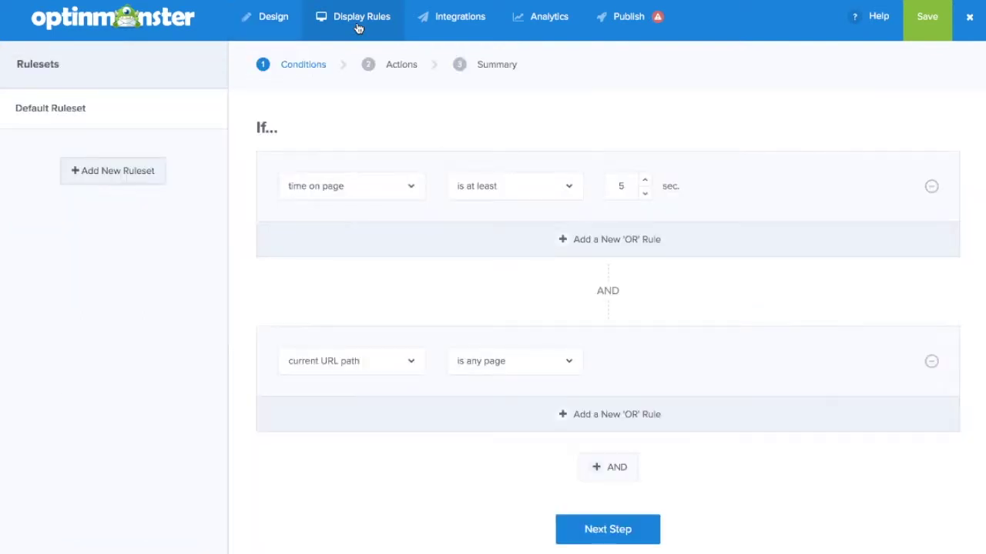
# Step: Trigger the campaign when a visitor clicks the MonsterLink, copy its code, and reach the summary
pyautogui.click(408, 187)
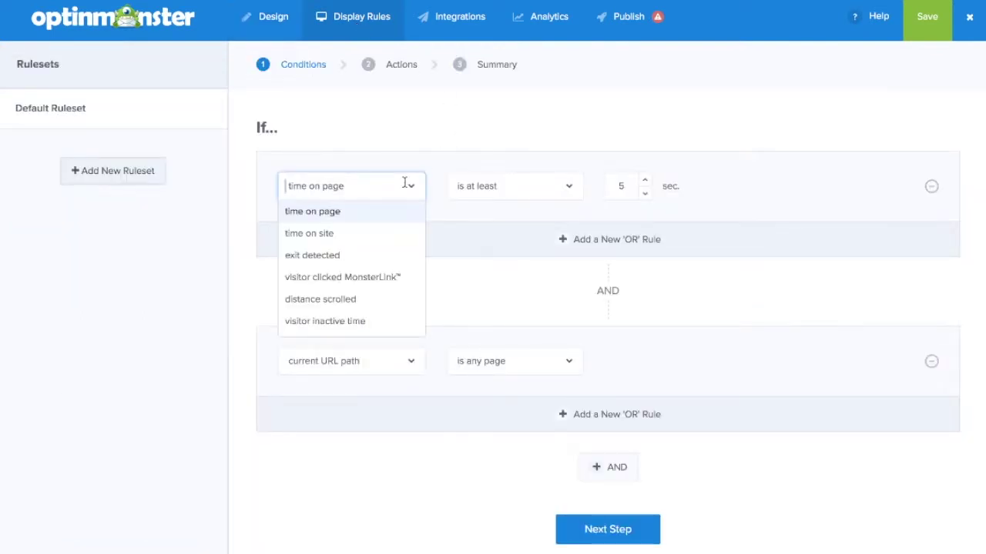
pyautogui.click(375, 278)
pyautogui.click(803, 194)
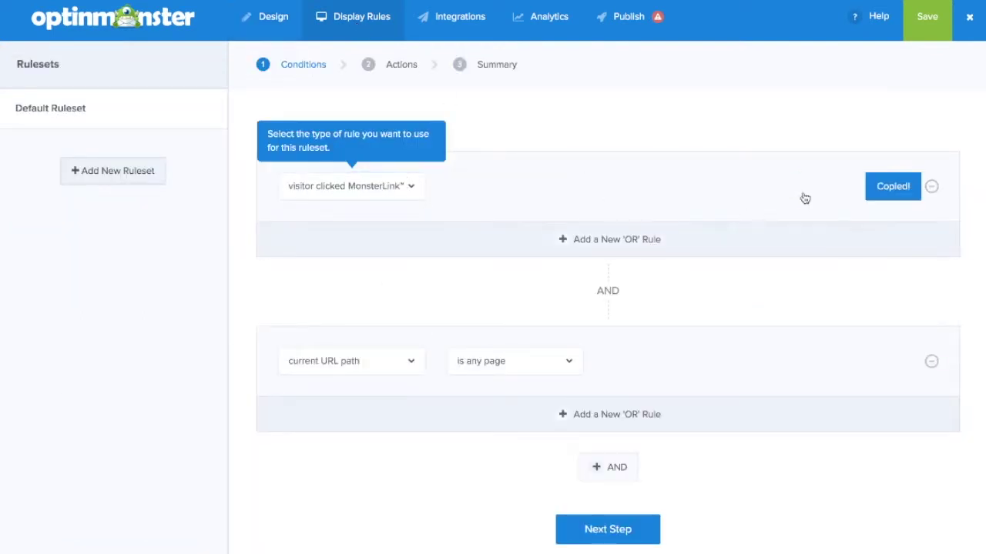
pyautogui.click(597, 539)
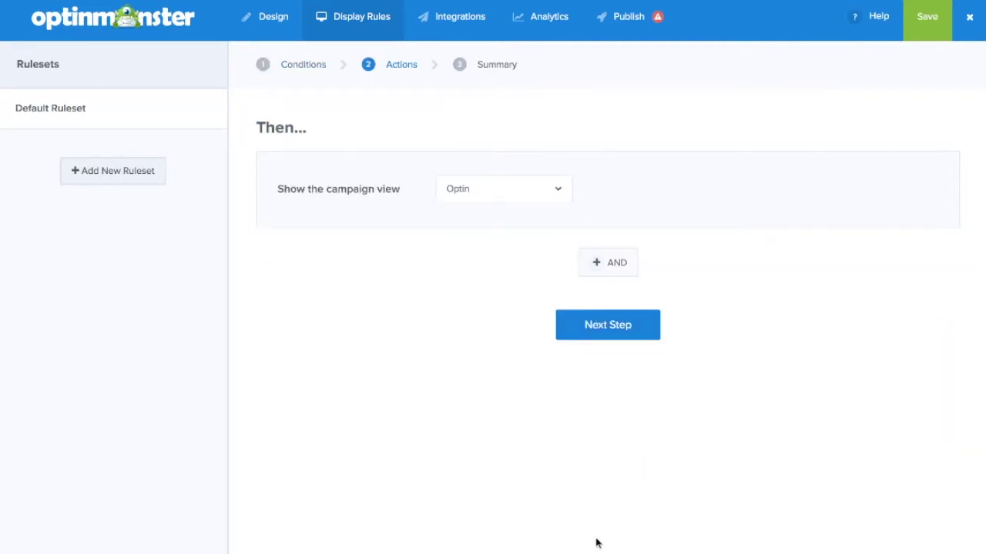
pyautogui.click(616, 324)
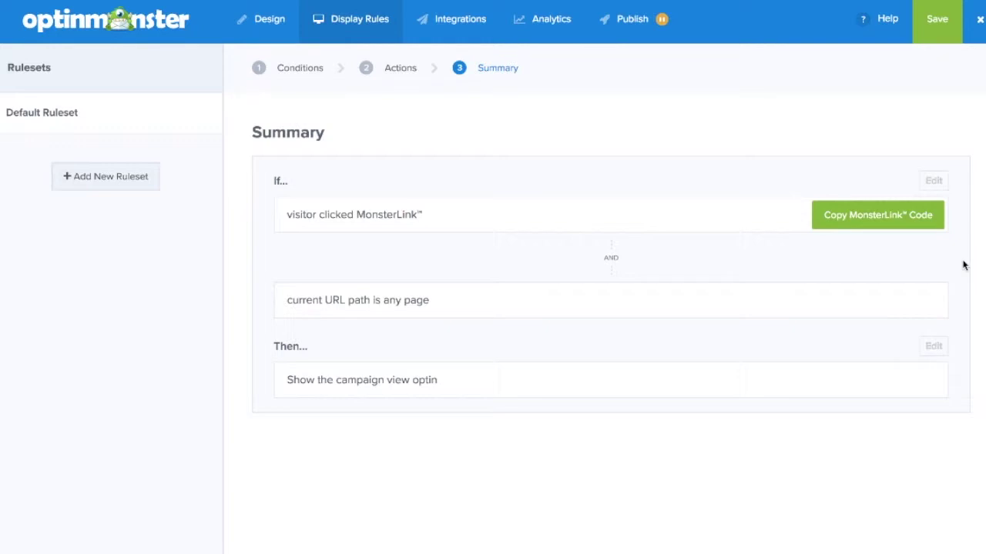
pyautogui.click(456, 18)
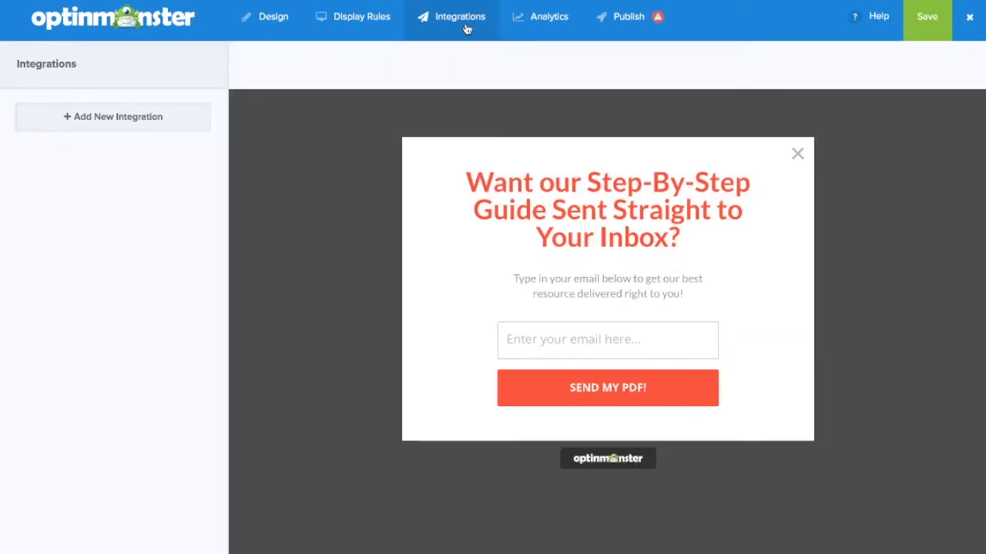
# Step: Add a MailChimp integration using the OM Webinars account and connect it
pyautogui.click(136, 118)
pyautogui.click(111, 138)
pyautogui.write('Mail')
pyautogui.click(81, 189)
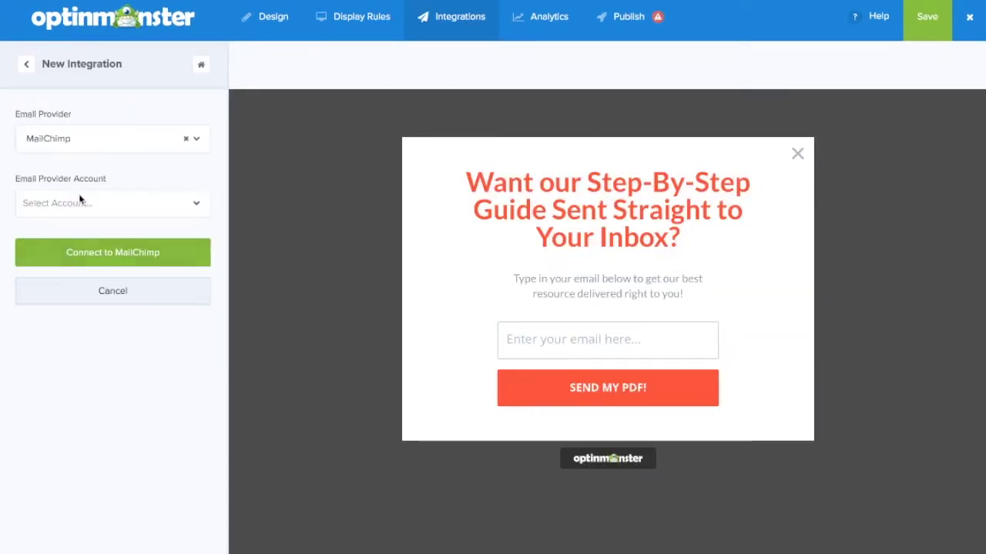
pyautogui.click(82, 199)
pyautogui.click(57, 294)
pyautogui.click(99, 250)
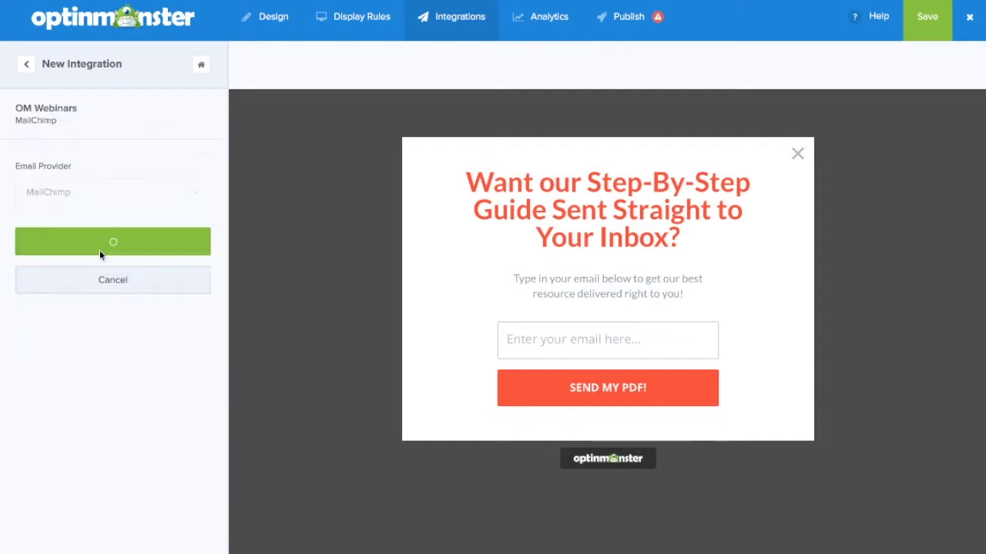
# Step: Send signups to the OM Webinars MailChimp list, leaving tags empty
pyautogui.click(65, 330)
pyautogui.click(50, 357)
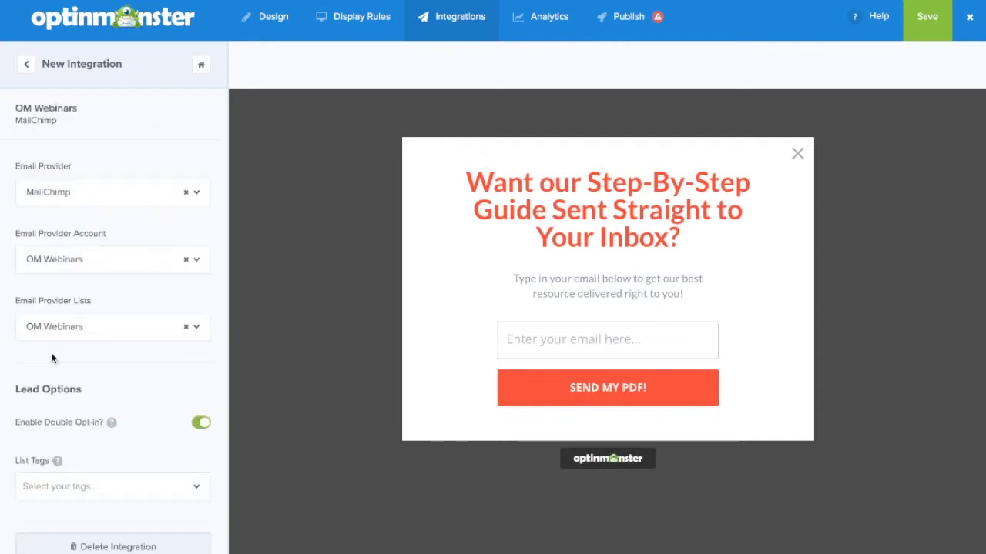
pyautogui.scroll(-1, 75, 435)
pyautogui.click(62, 473)
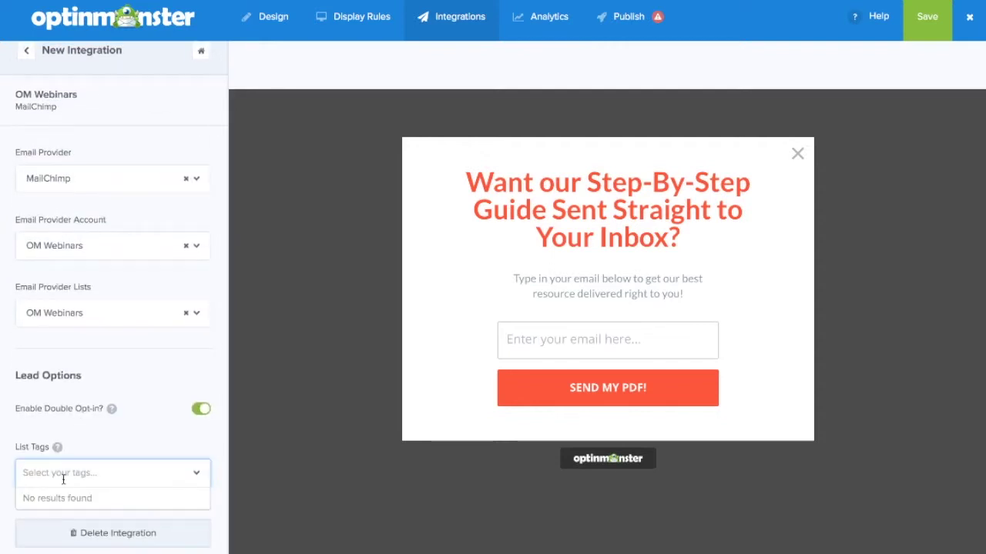
pyautogui.click(529, 62)
pyautogui.click(546, 28)
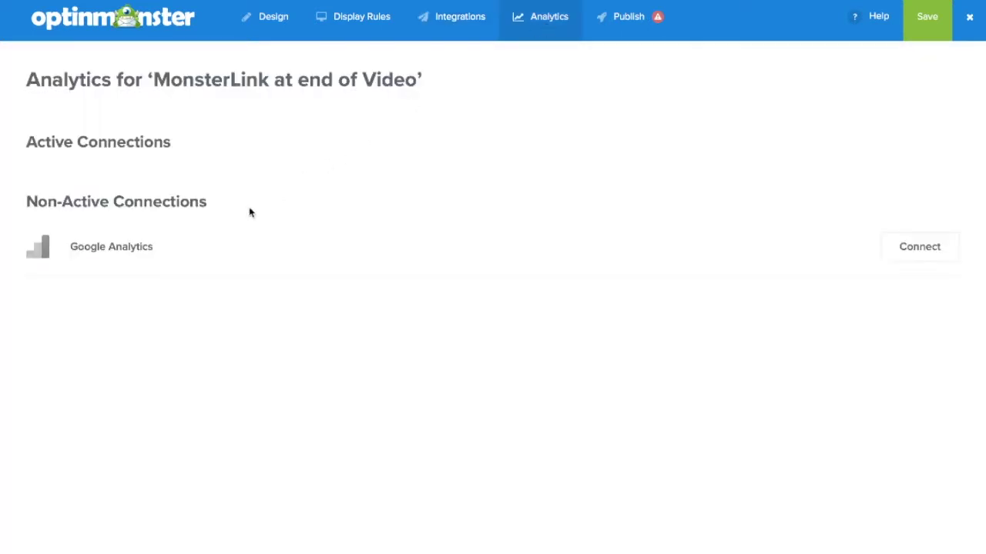
# Step: Connect Google Analytics with the OM Analytics account and All Web Site Data profile
pyautogui.click(904, 244)
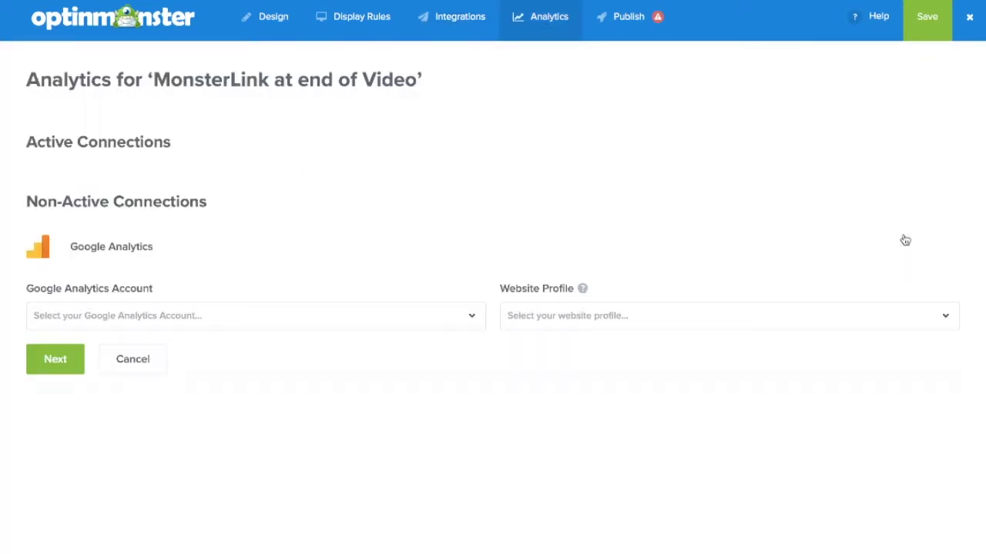
pyautogui.click(387, 316)
pyautogui.click(315, 381)
pyautogui.click(592, 321)
pyautogui.click(567, 341)
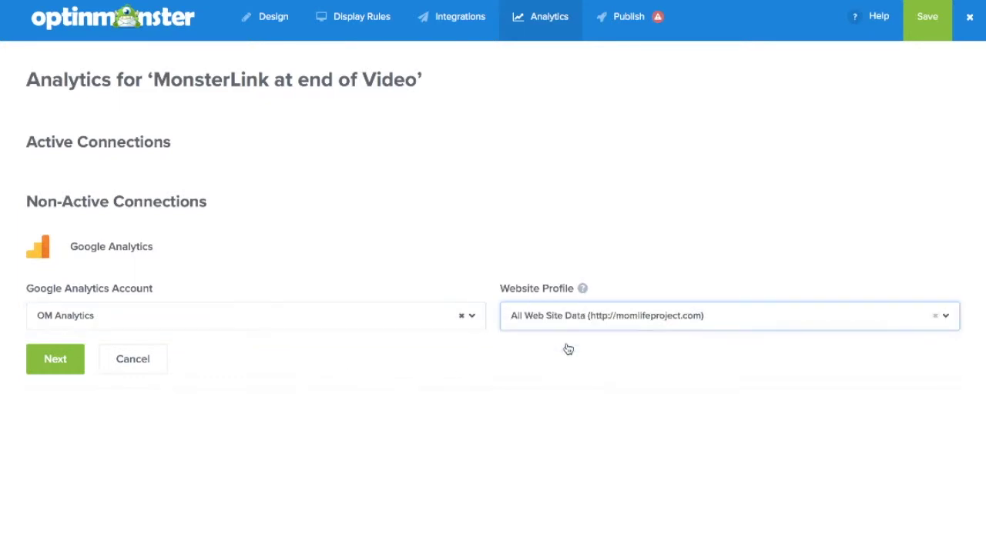
pyautogui.click(56, 361)
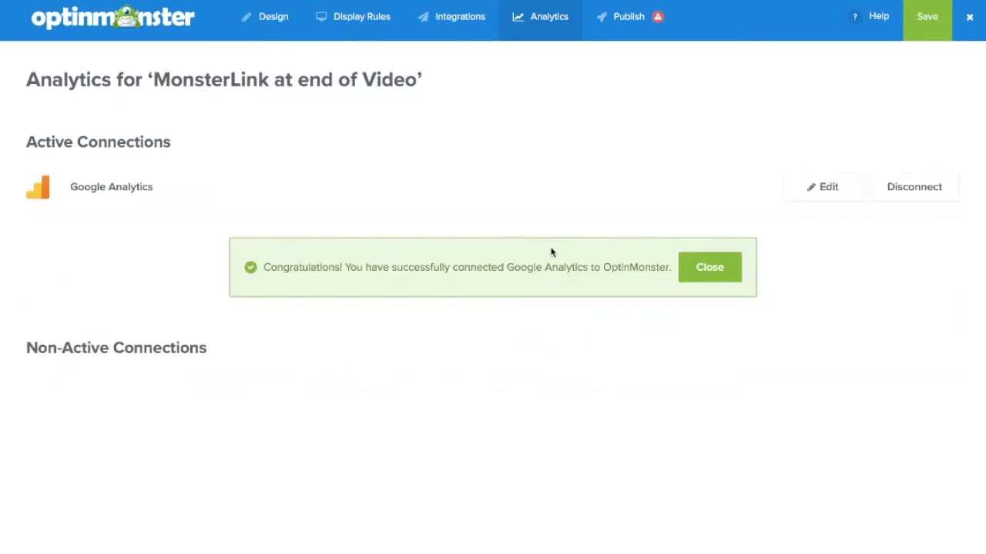
pyautogui.click(631, 27)
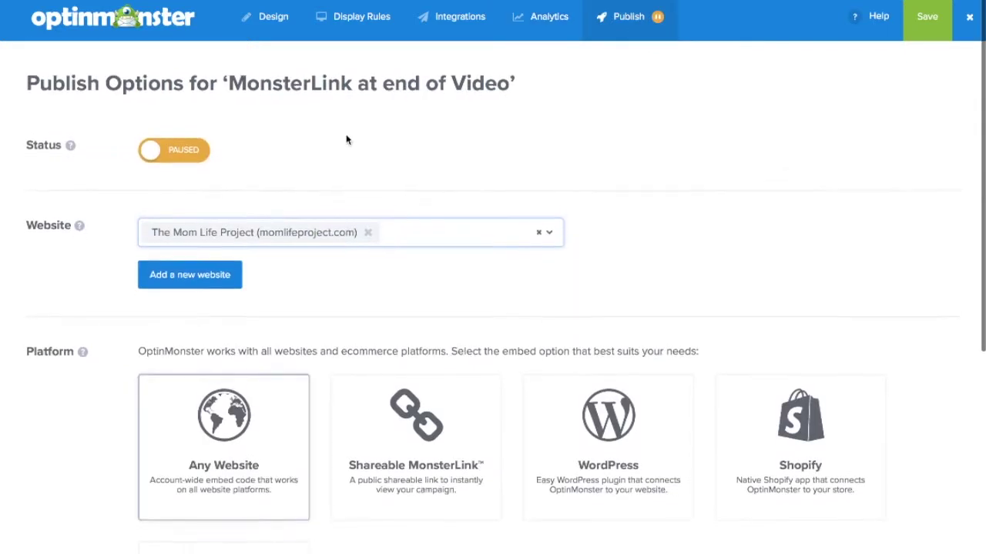
# Step: Switch the campaign status from Paused to Live
pyautogui.click(198, 154)
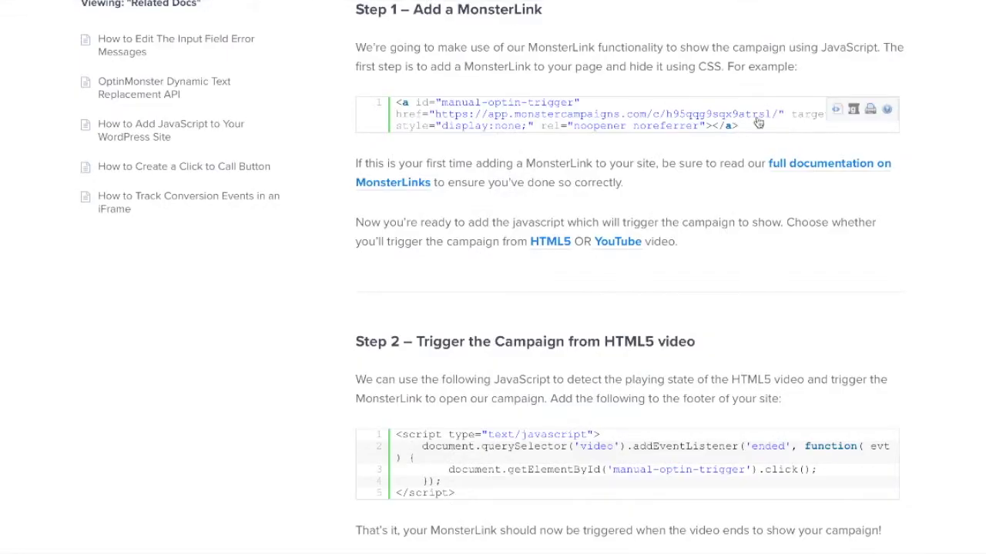
# Step: Paste the Step 1 hidden MonsterLink anchor code into the Video post's Text editor
pyautogui.click(838, 115)
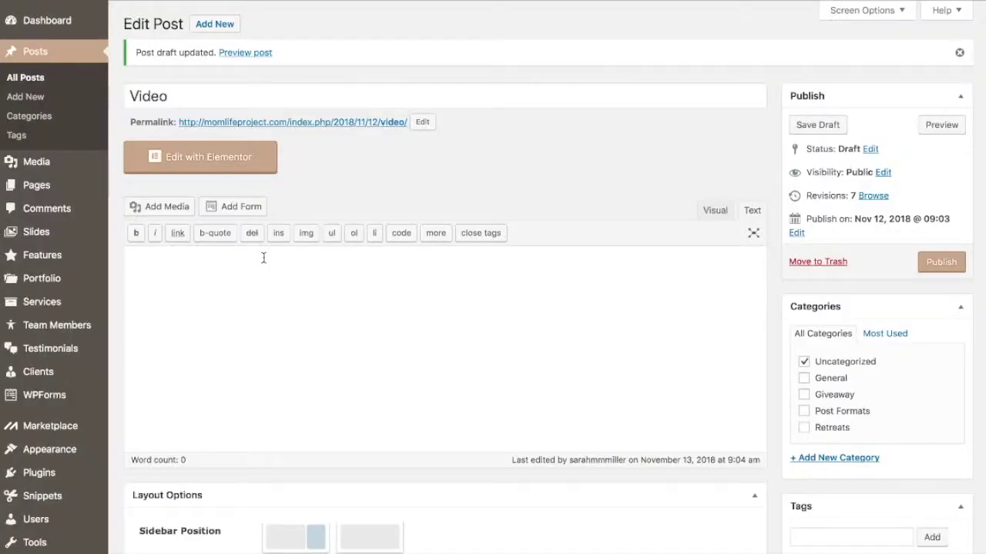
pyautogui.write('<a id="manual-optin-trigger" href="https://app.monstercampaigns.com/c/h95qqg9sqx9atrsl/" target="_blank" style="display:none;" rel="noopener noreferrer"></a>')
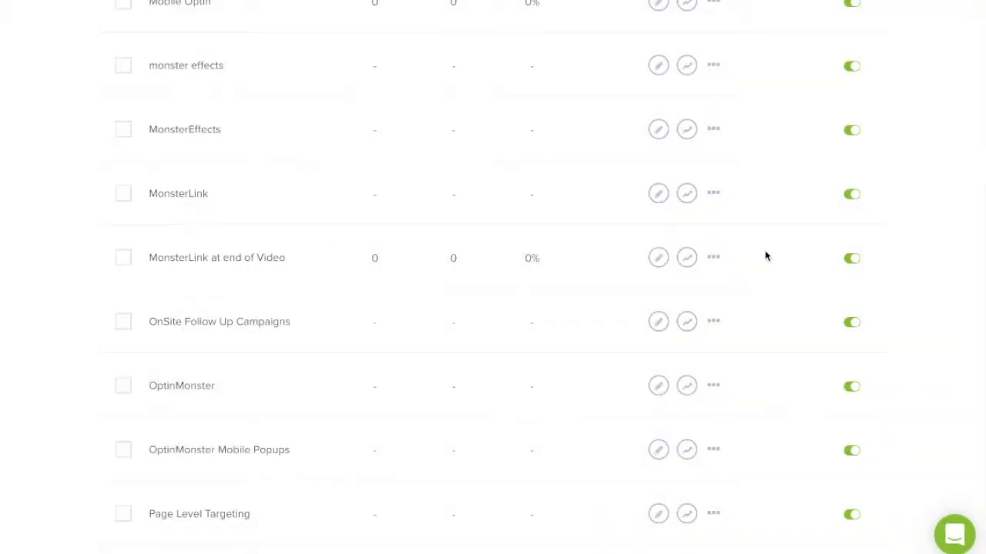
# Step: Copy the MonsterLink at end of Video campaign's Unique ID from its options menu
pyautogui.click(714, 259)
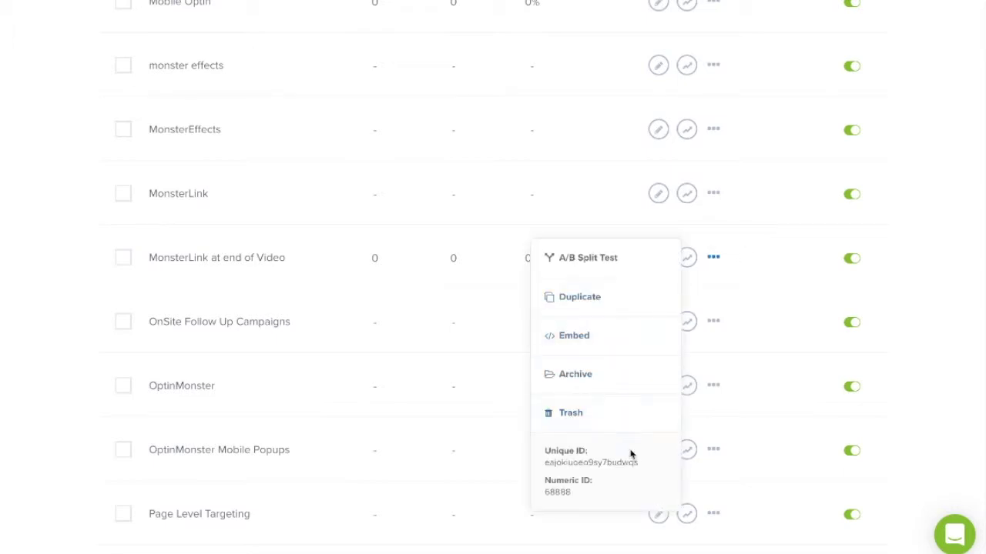
pyautogui.moveTo(637, 463); pyautogui.dragTo(548, 463)
pyautogui.scroll(1, 547, 462)
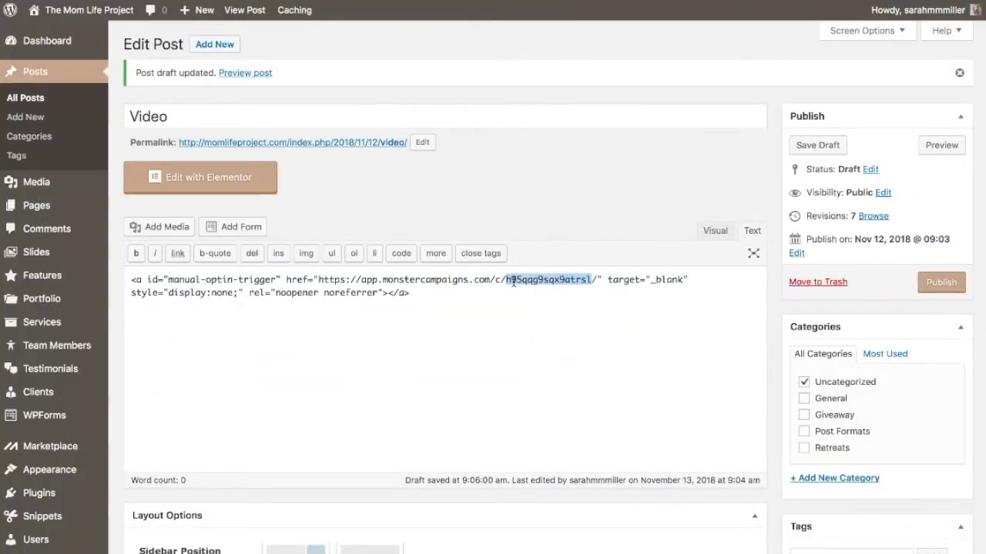
# Step: Put the campaign ID in the MonsterLink href, add the HTML5 video code, and save the draft
pyautogui.write('e4jokiuoeo9sy7budwqs')
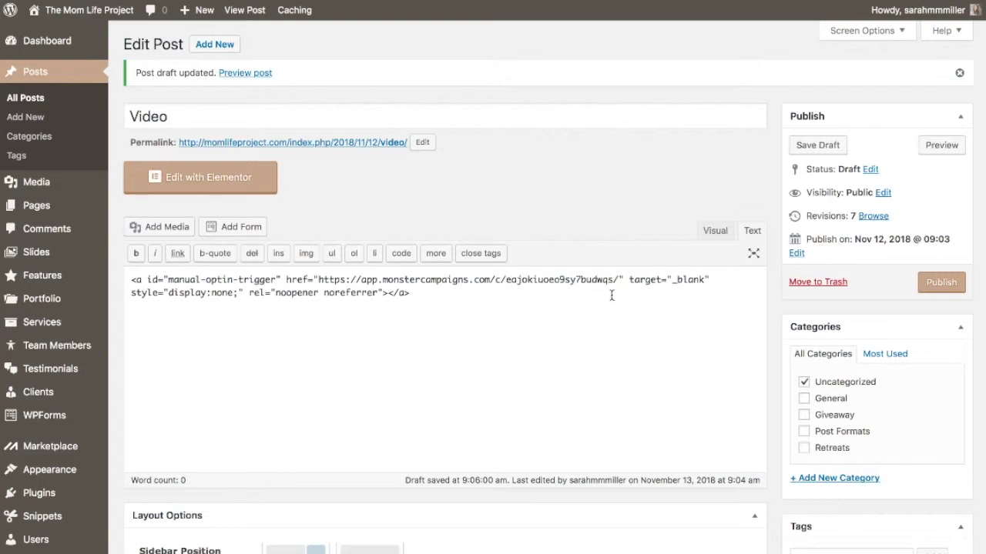
pyautogui.click(813, 146)
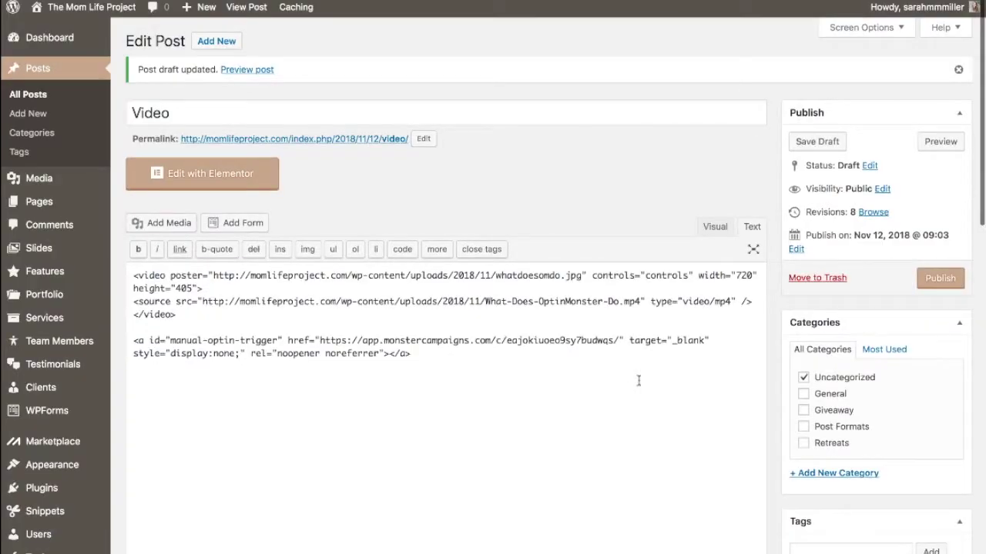
pyautogui.click(822, 146)
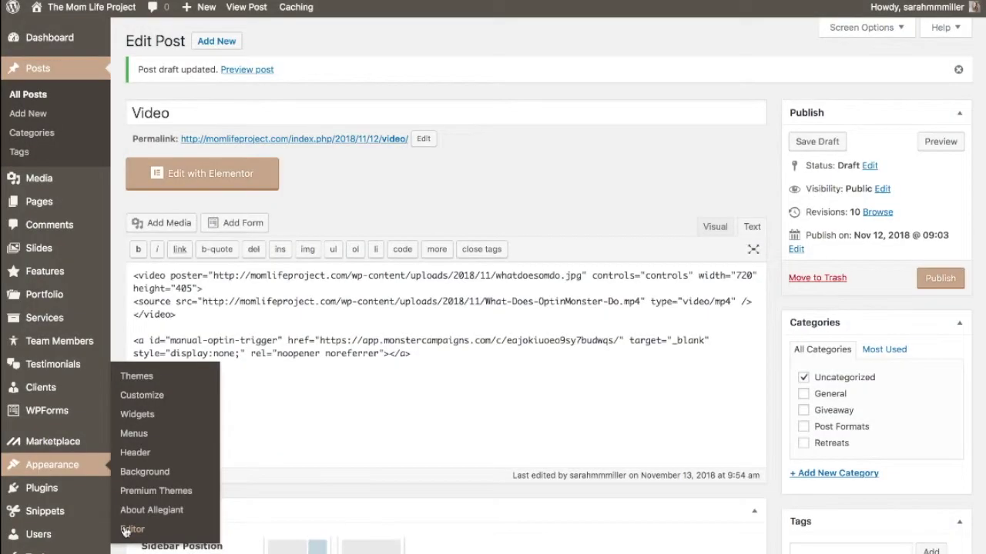
# Step: Paste the HTML5 video-ended script on new line 10 of footer.php and update the file
pyautogui.click(127, 530)
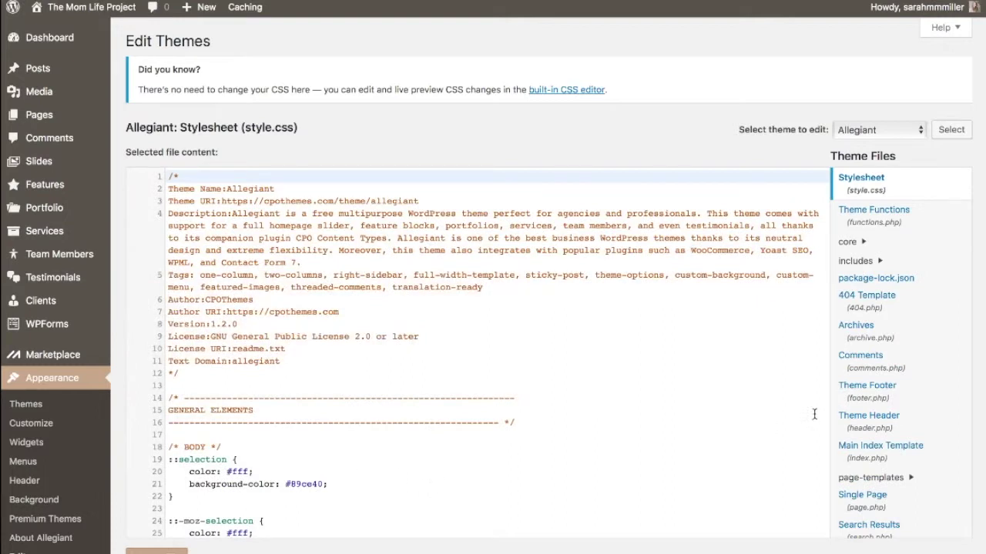
pyautogui.click(866, 399)
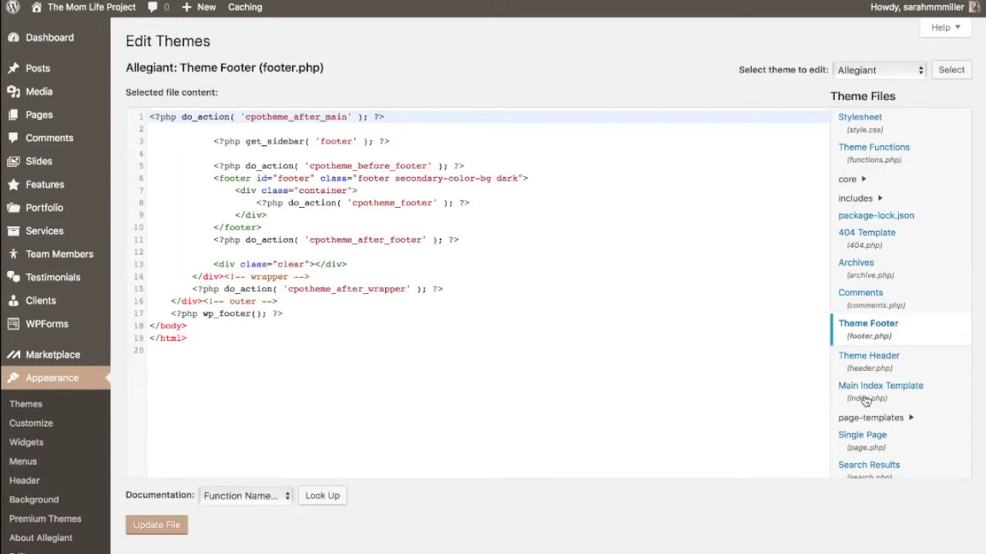
pyautogui.click(315, 217)
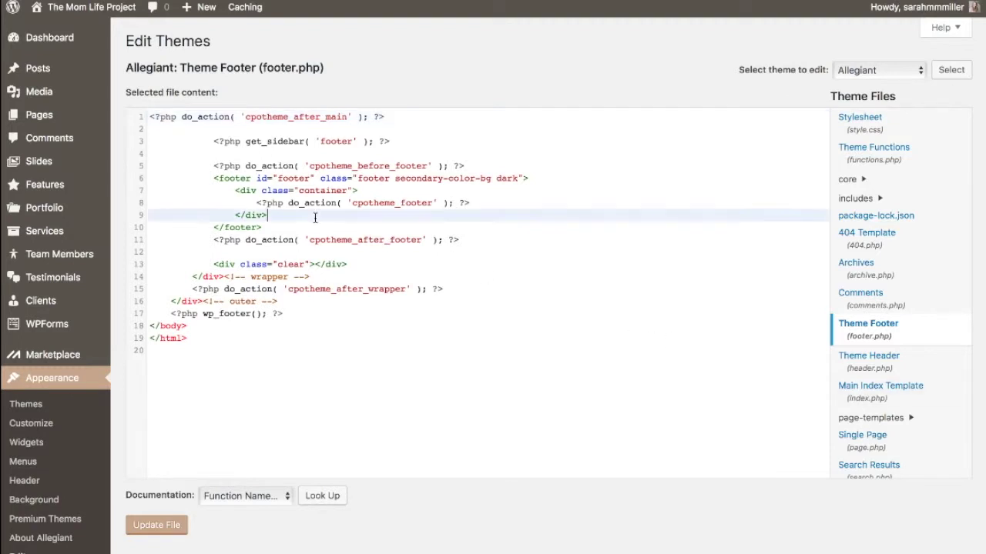
pyautogui.press('Return')
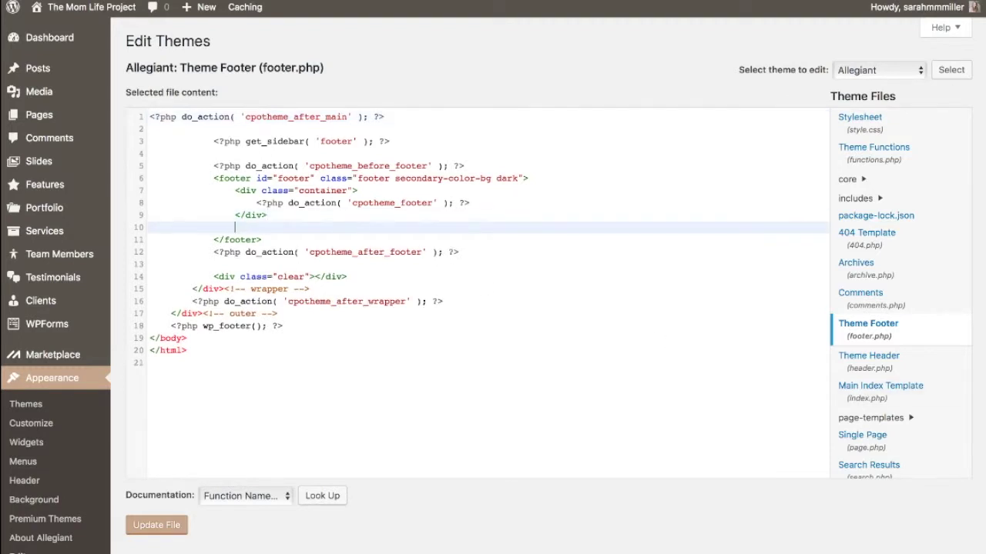
pyautogui.write('<script type="text/javascript"> \tdocument.querySelector(\'video\').addEventListener(\'ended\', function( evt ) { \t\tdocument.getElementById(\'manual-optin-trigger\').click(); \t}); </script>')
pyautogui.click(166, 527)
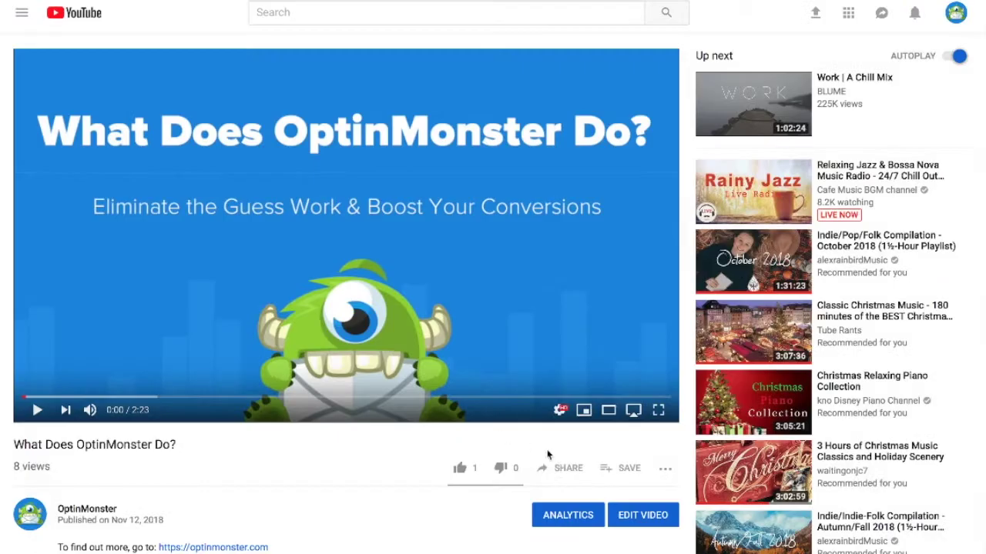
# Step: Select the full iframe embed code of the 'What Does OptinMonster Do?' YouTube video for copying
pyautogui.click(558, 469)
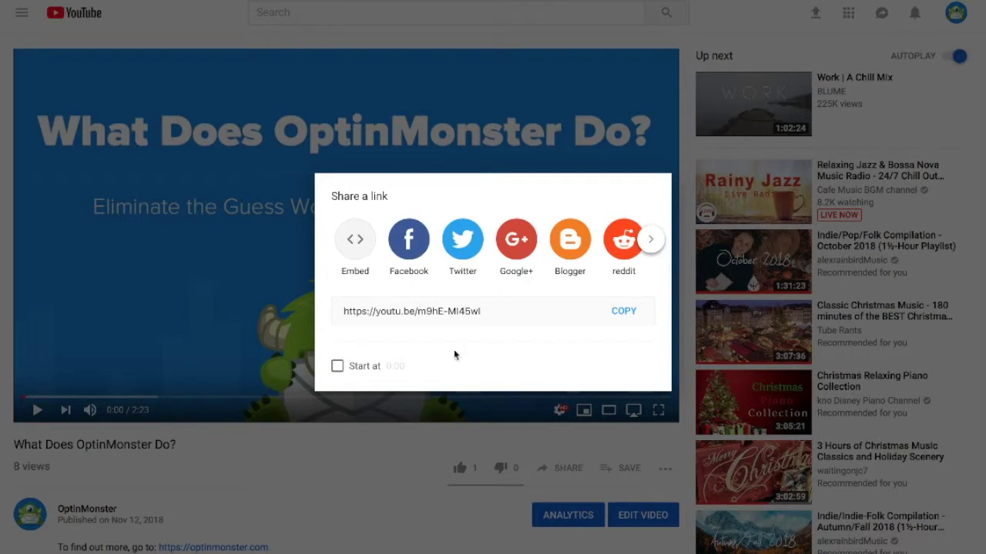
pyautogui.click(355, 241)
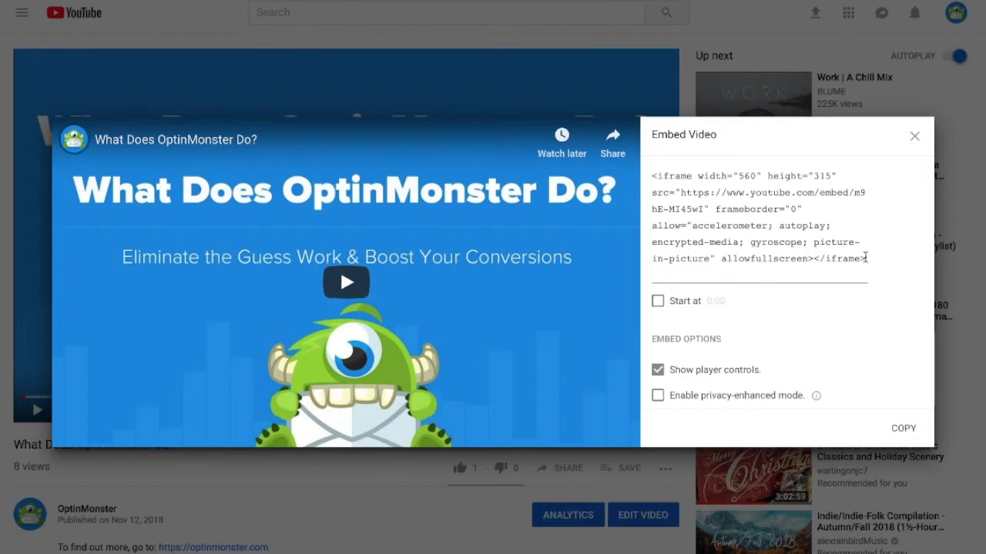
pyautogui.moveTo(866, 258); pyautogui.dragTo(651, 175)
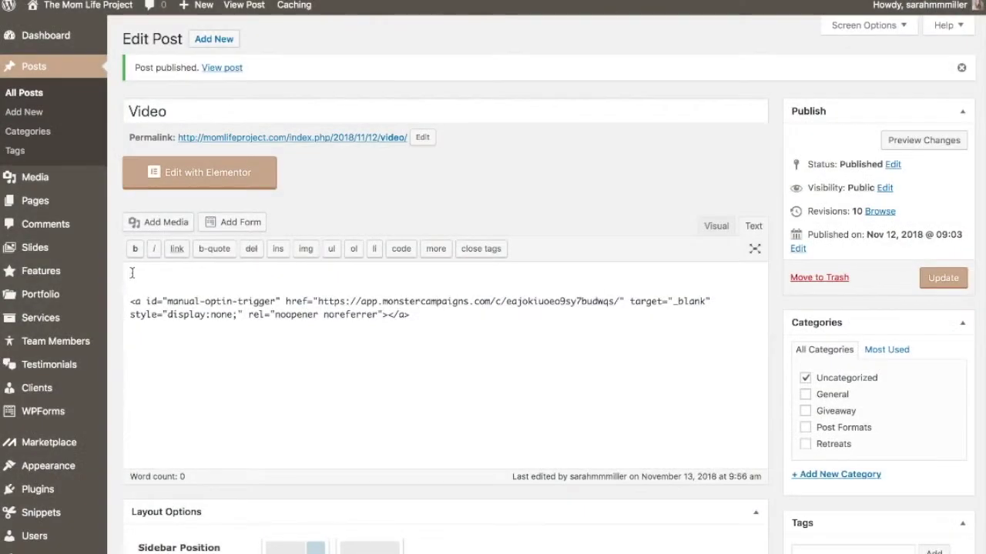
# Step: Paste the YouTube iframe at the top of the Video post and add ?enablejsapi=1 after the video ID
pyautogui.write('<iframe width="560" height="315" src="https://www.youtube.com/embed/m9hE-MI45wI" frameborder="0" allow="accelerometer; autoplay; encrypted-media; gyroscope; picture-in-picture" allowfullscreen></iframe>')
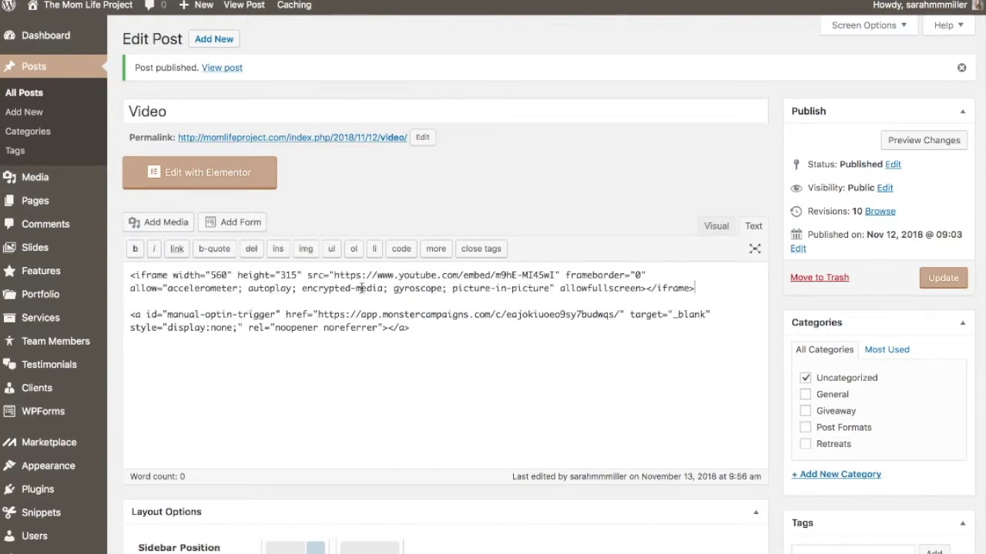
pyautogui.click(557, 275)
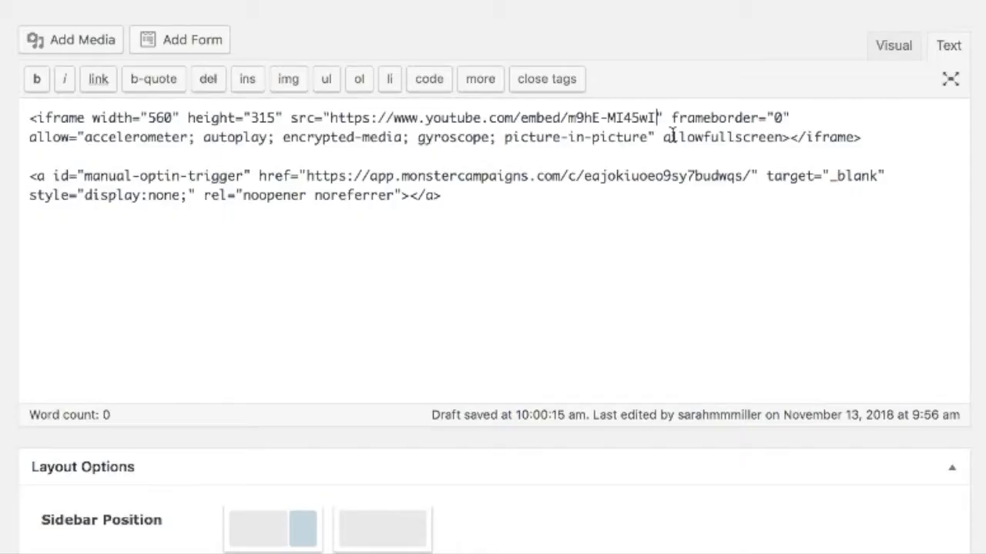
pyautogui.write('?enablejsapi=1')
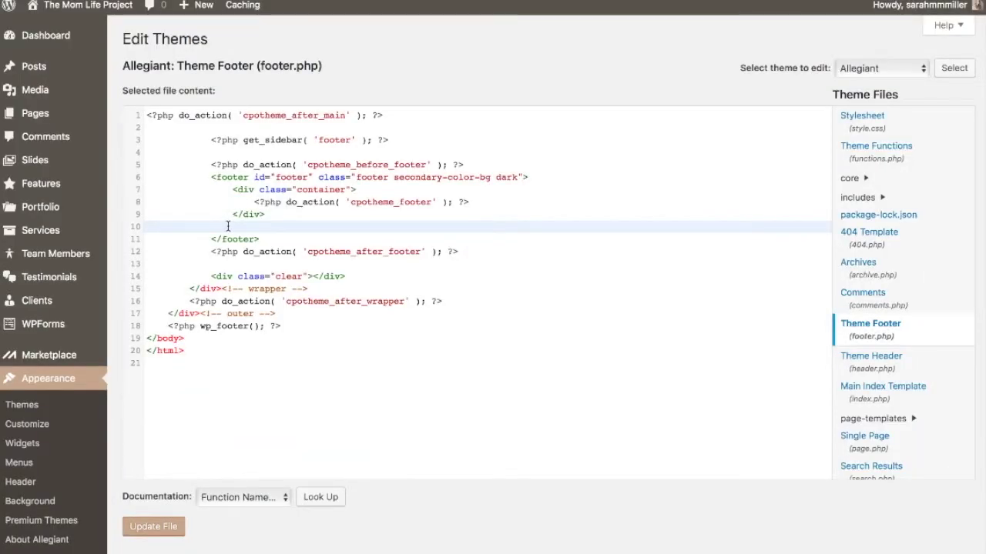
# Step: Paste the YouTube video-ended trigger script into footer.php and save the file
pyautogui.write('<script type="text/javascript">     var tag = document.createElement(\'script\');     tag.src = "https://www.youtube.com/iframe_api";     var firstScript = document.getElementsByTagName(\'script\')[0];     firstScript.parentNode.insertBefore(tag, firstScript);      function onYouTubeIframeAPIReady() {         new YT.Player(\'player\', {             events: {                 \'onStateChange\': function(evt) {                     if (evt.data === YT.PlayerState.ENDED) {                         document.getElementById(\'manual-optin-trigger\').click();                     }                 }             }         });     } </script>')
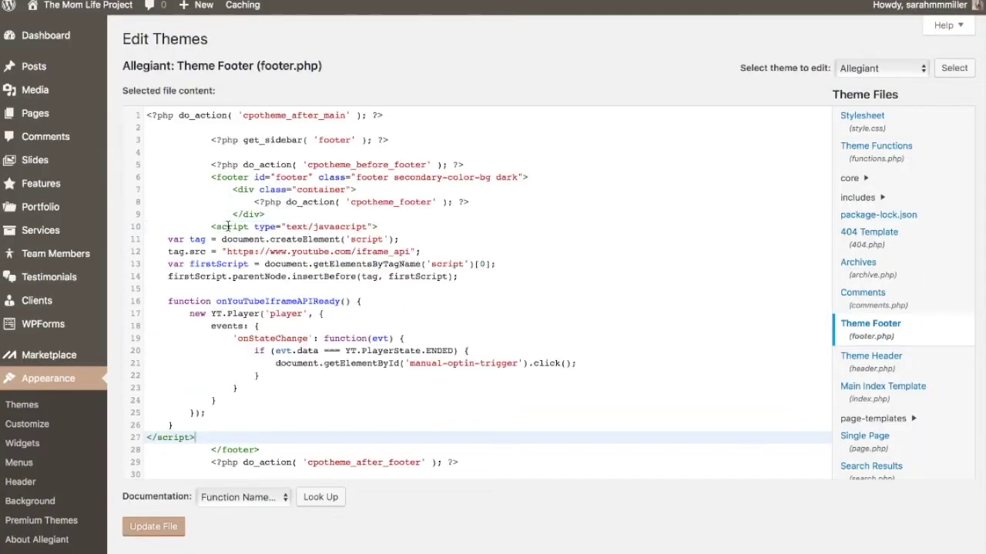
pyautogui.scroll(-2, 323, 362)
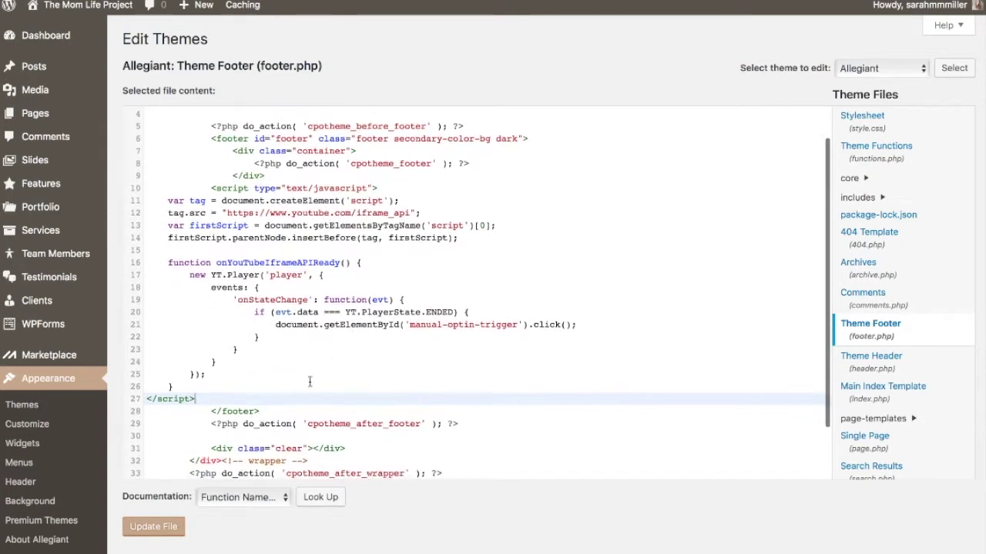
pyautogui.click(174, 530)
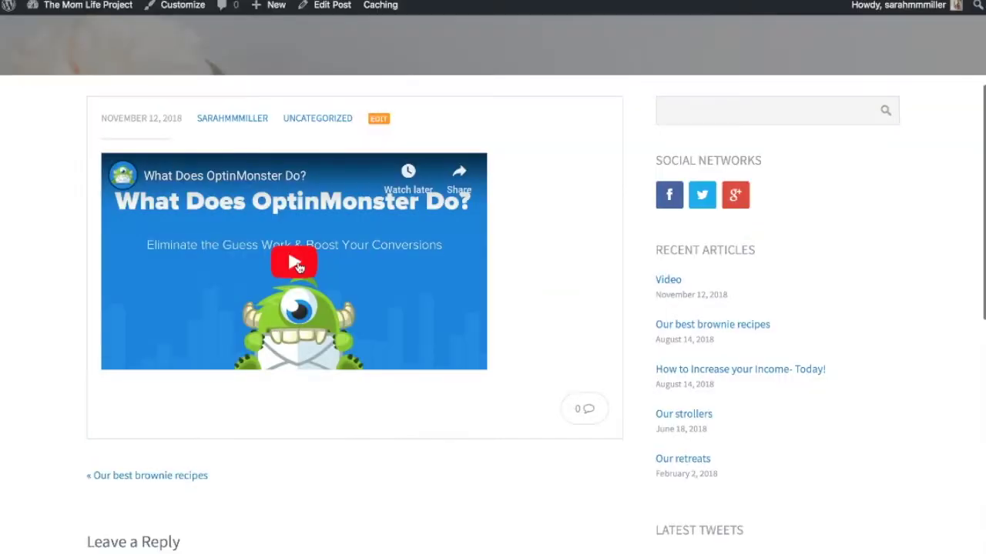
# Step: Play the embedded YouTube video to its end so the SEND MY PDF! popup shows
pyautogui.click(297, 264)
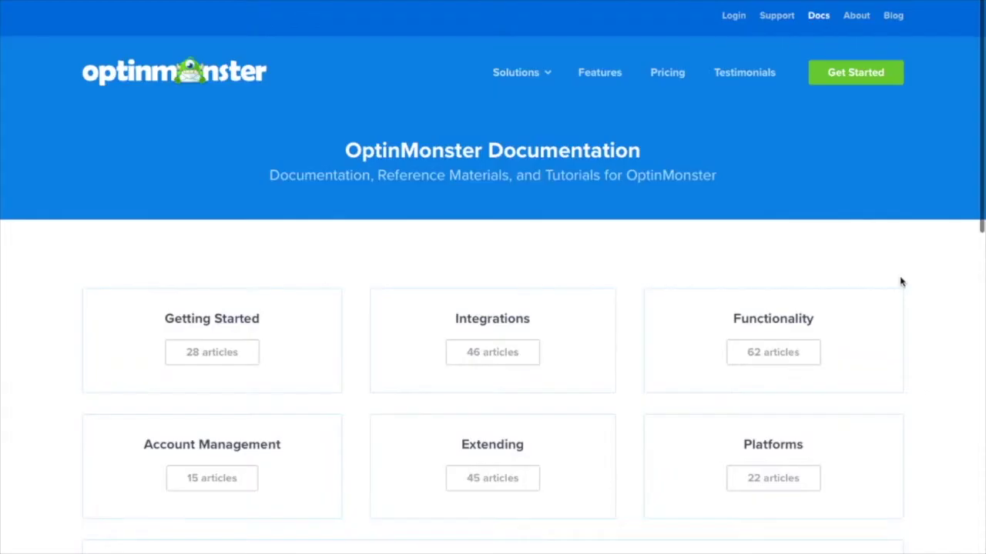
pyautogui.scroll(-5, 901, 281)
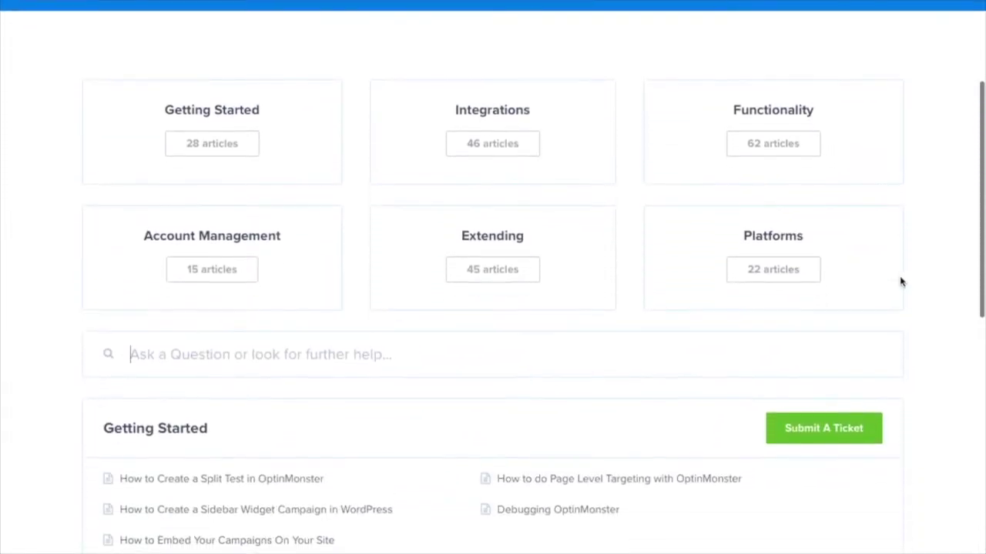
# Step: Search the OptinMonster documentation for 'pop up'
pyautogui.scroll(-2, 900, 281)
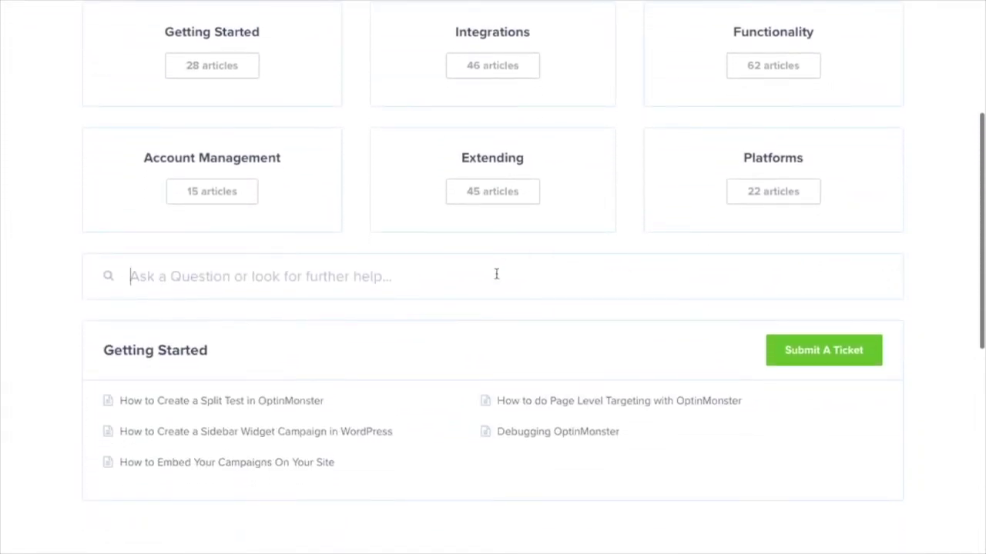
pyautogui.write('pop')
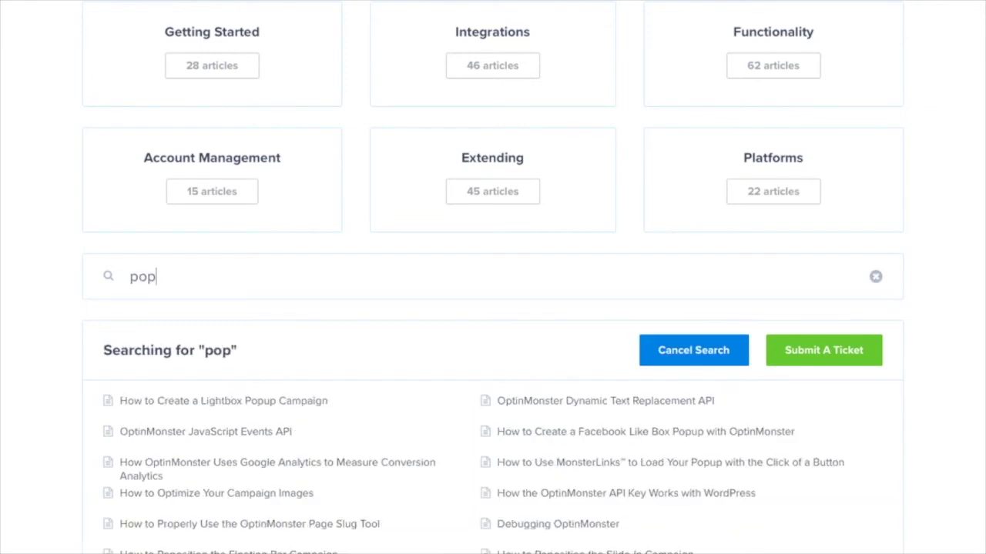
pyautogui.write(' up')
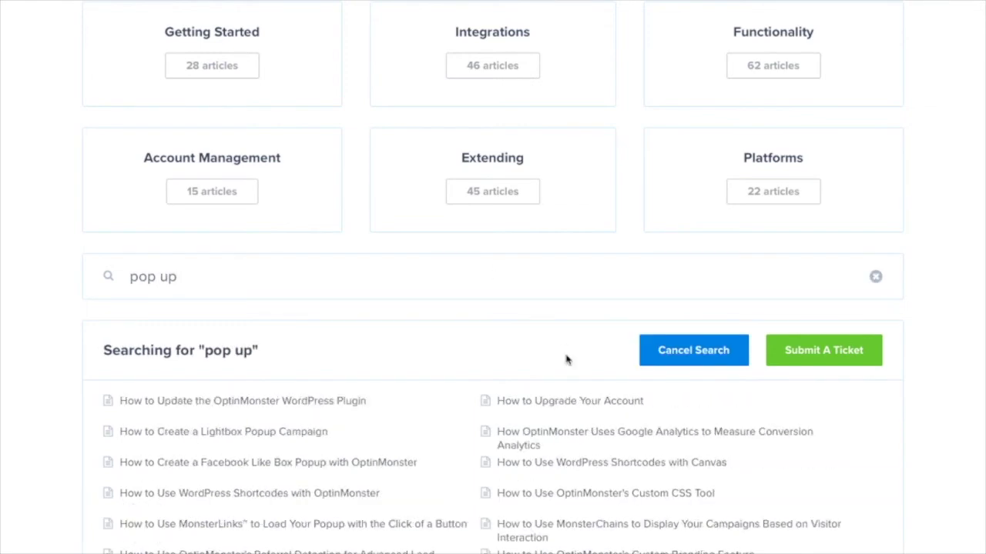